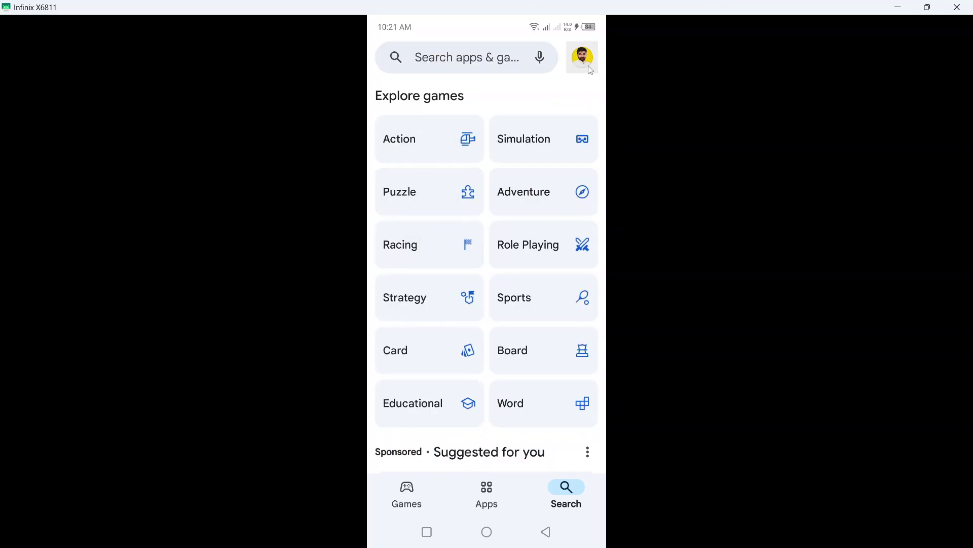
Open the account menu from the profile avatar to reach Help & feedback.
click(588, 67)
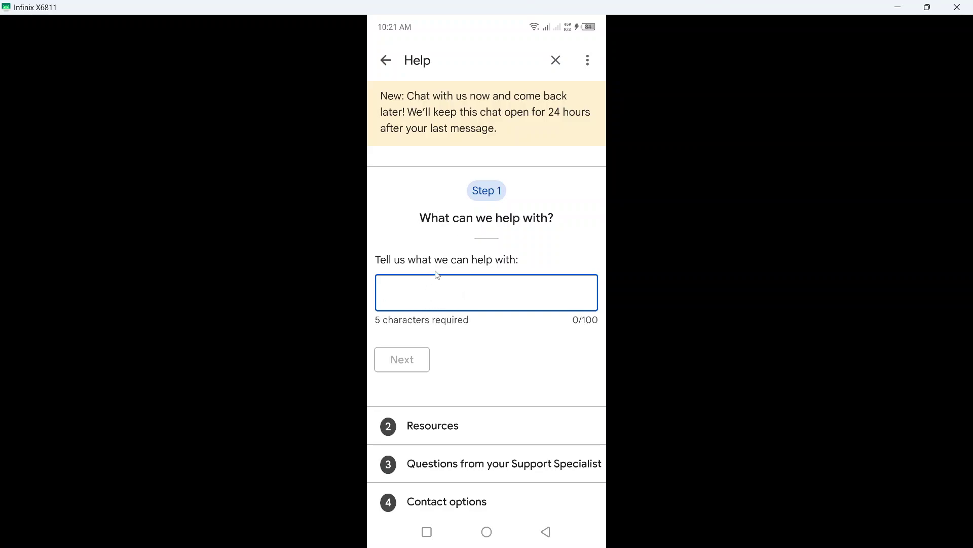
Enter 'I want to transfer my account balance' and pick the About Play balance category.
click(465, 301)
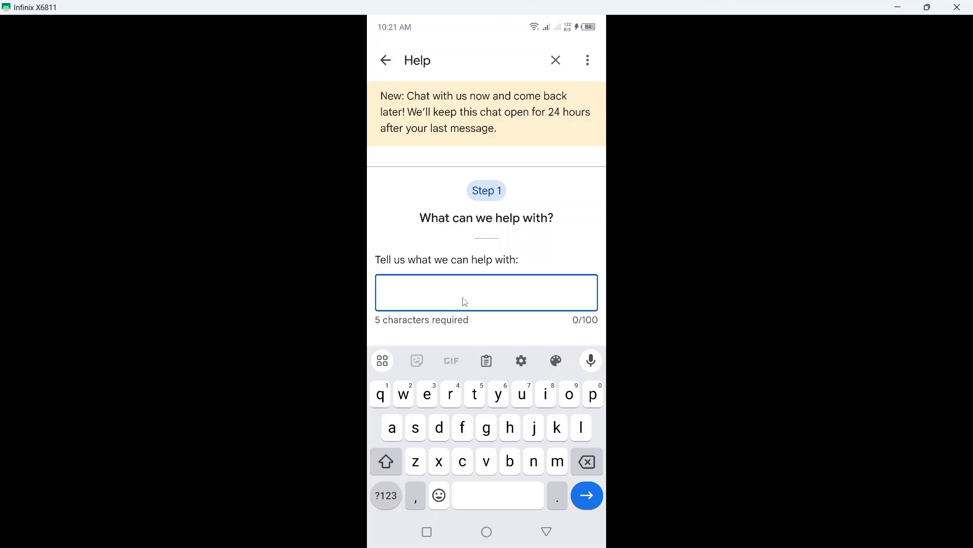
text(I w)
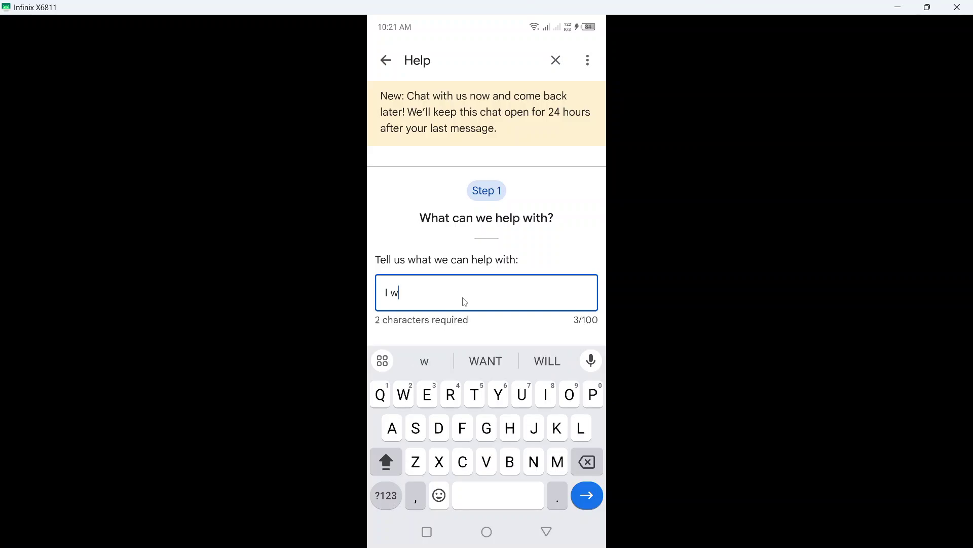
text(ant to tr)
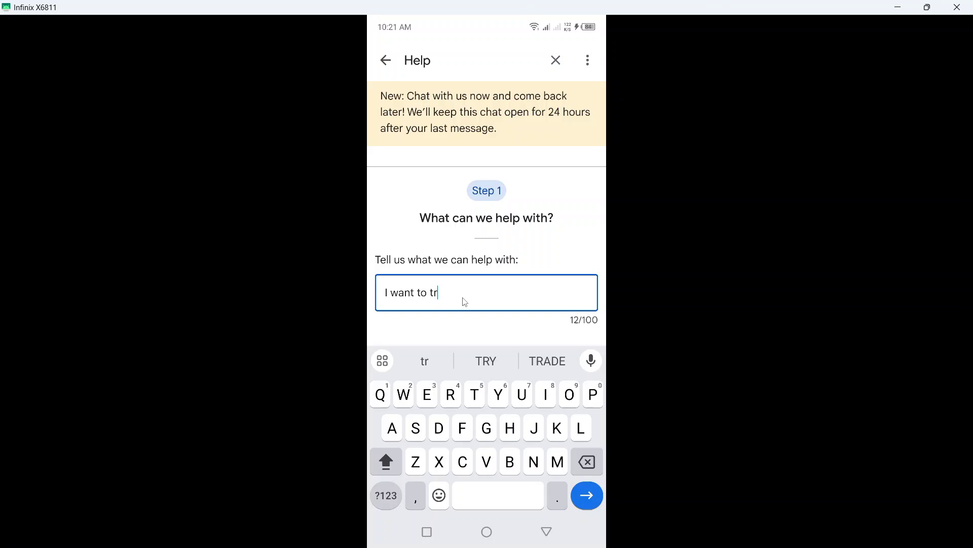
text(ansfer my )
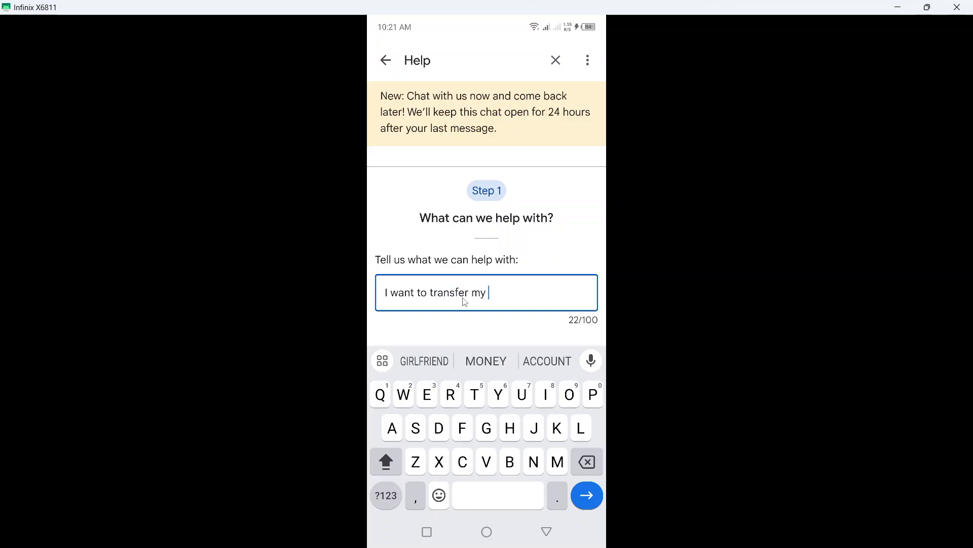
text(account ba)
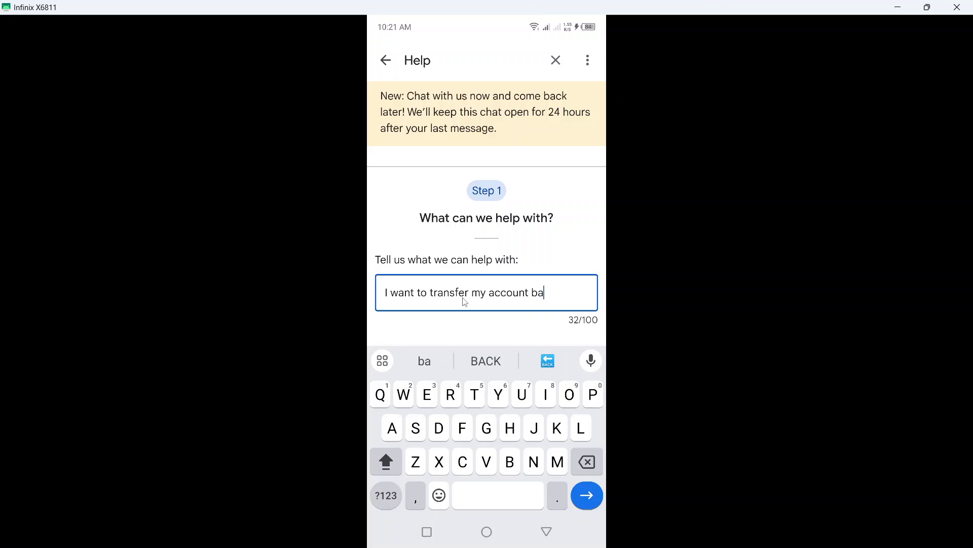
text(lance)
click(546, 531)
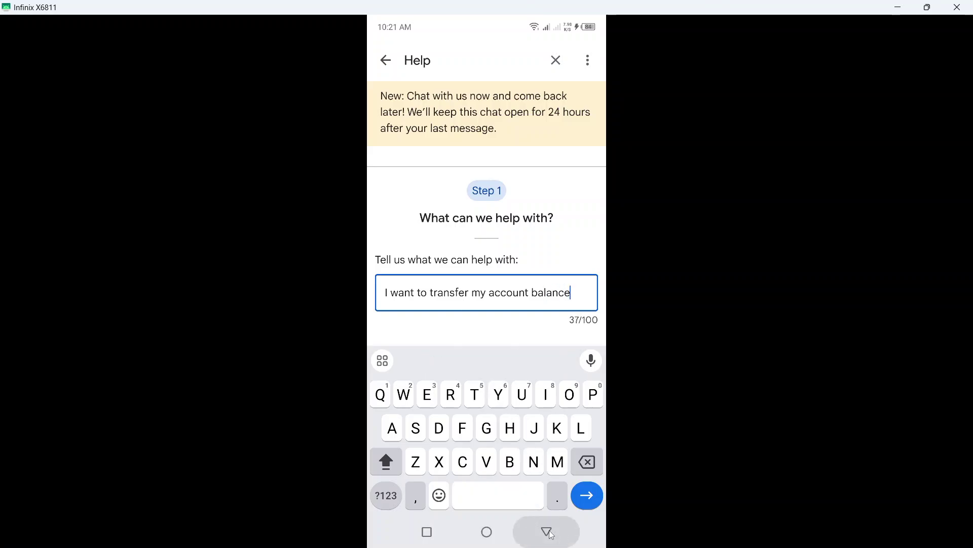
click(402, 359)
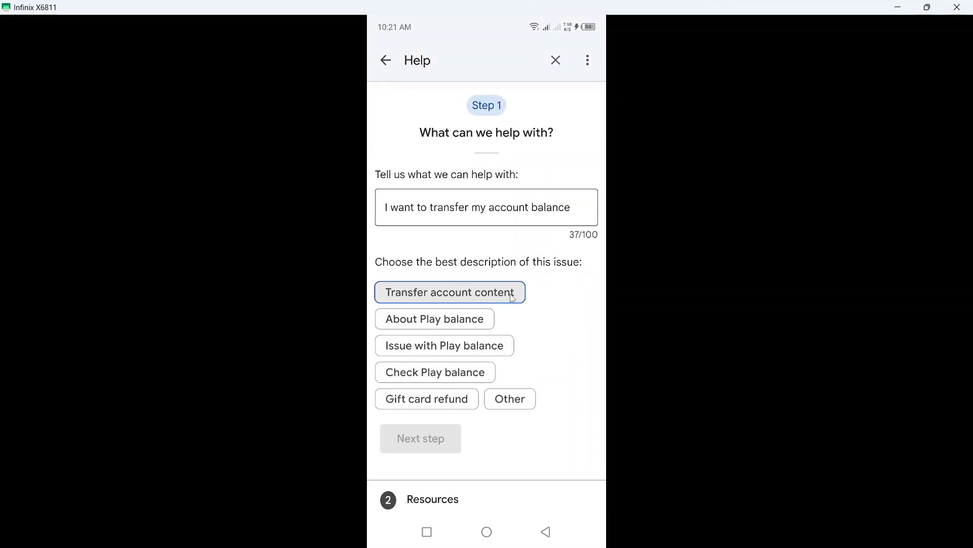
scroll(499, 302, down, 2)
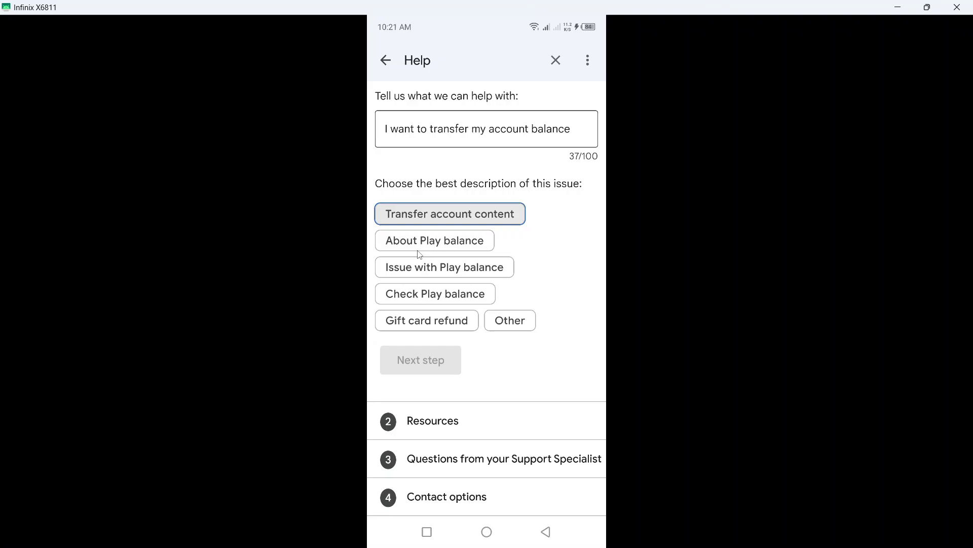
click(452, 247)
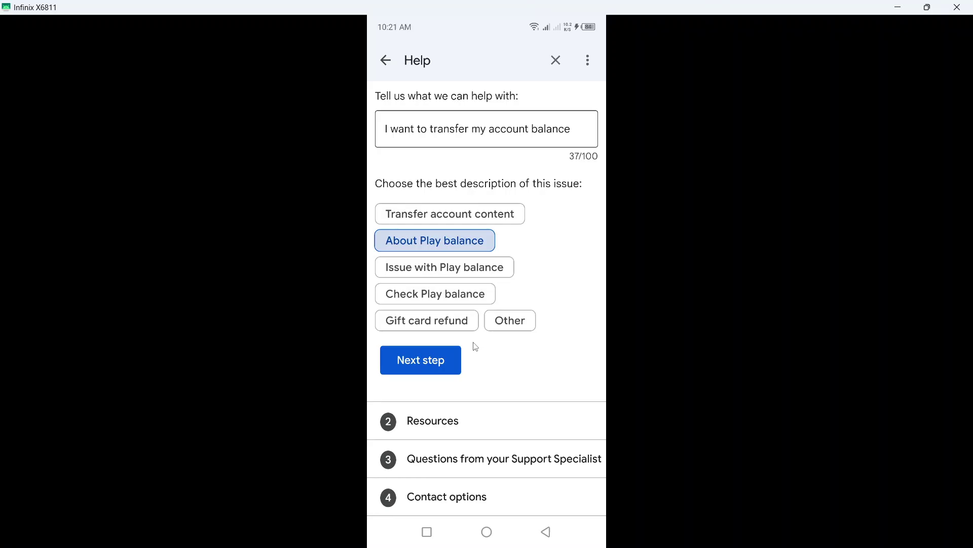
Skip the suggested resources to reach step 4, Contact options, with Chat and Email.
click(440, 370)
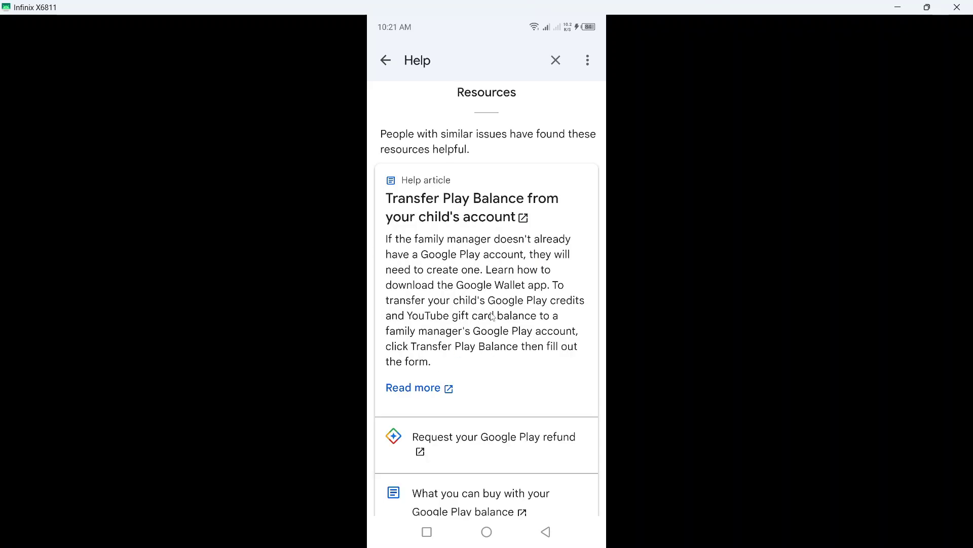
scroll(495, 318, down, 5)
scroll(501, 317, down, 2)
click(434, 399)
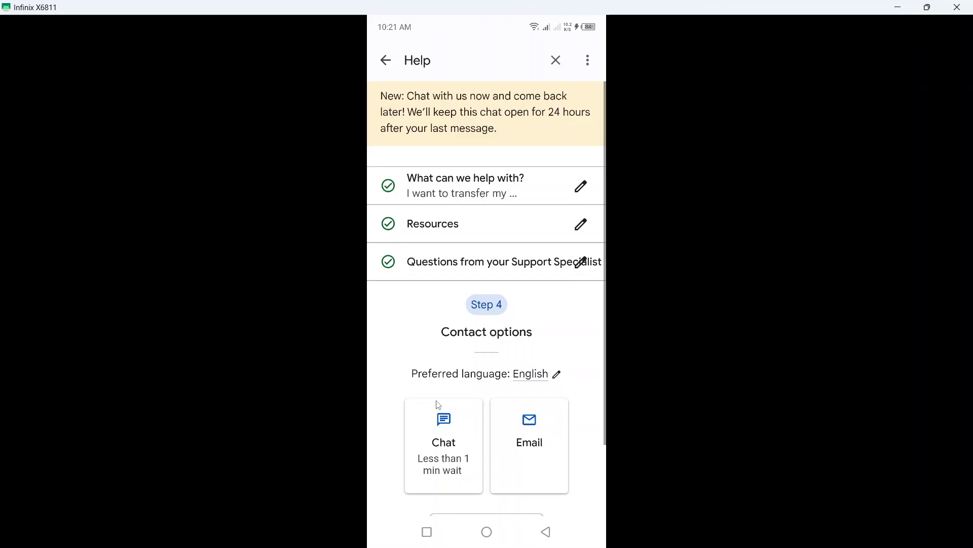
scroll(504, 339, down, 2)
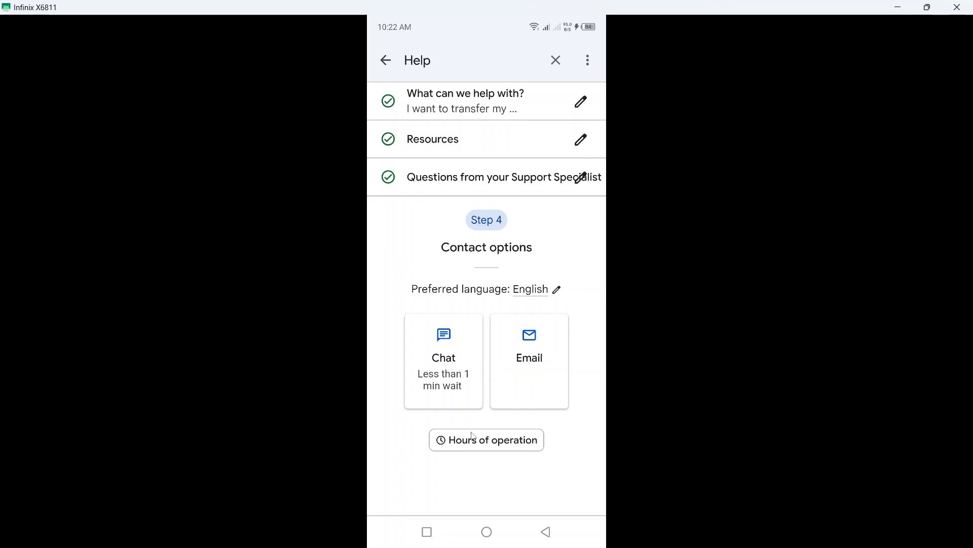
Go to the Android home screen, leaving the form at Contact options.
click(487, 533)
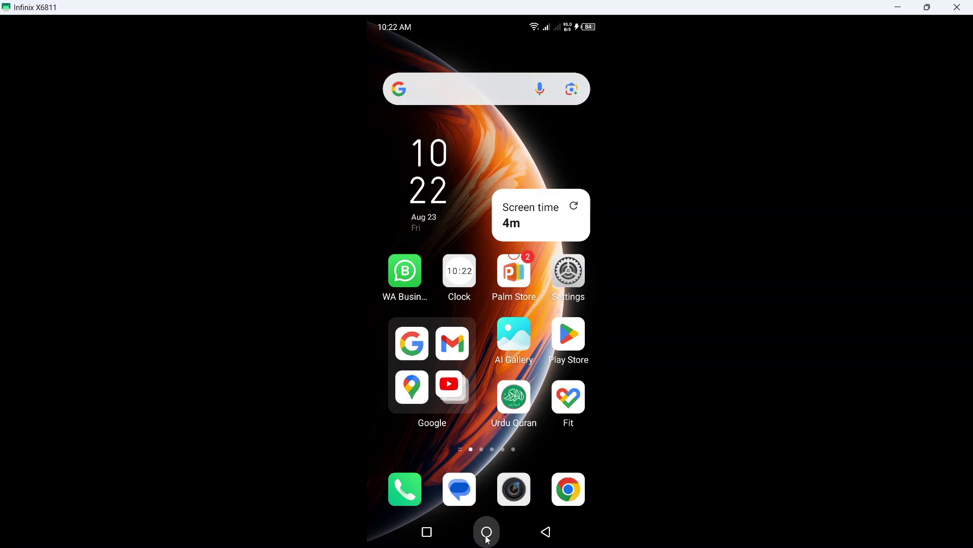